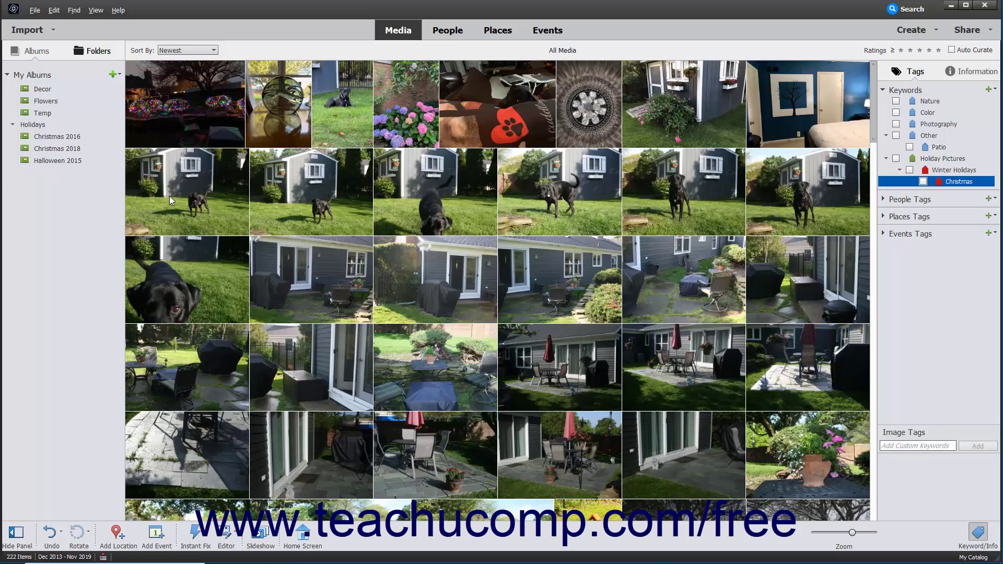
Step: Select the seven photos of the black dog by the shed and stack them with Stack Selected Photos
left_click(197, 221)
left_click(192, 259, "shift")
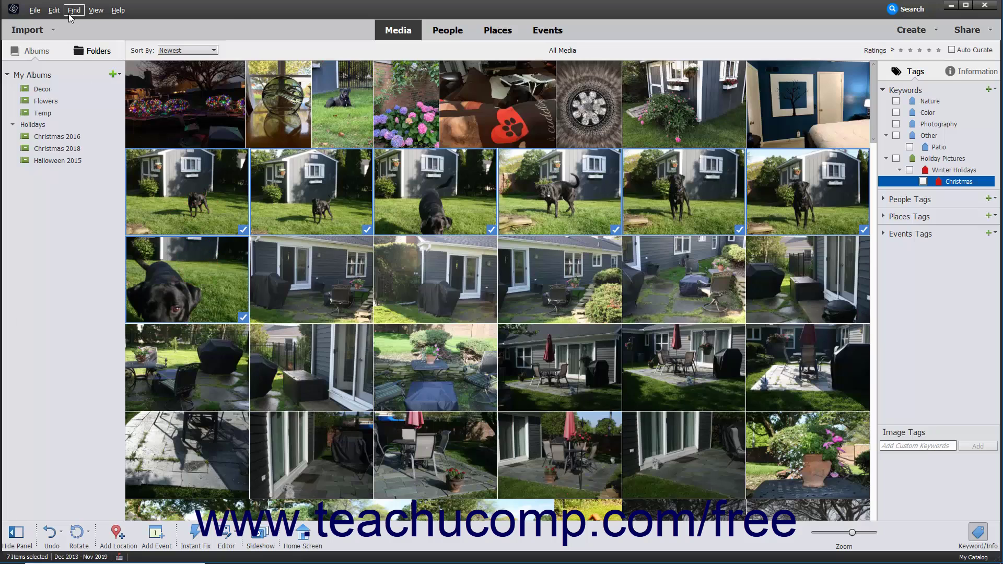
left_click(54, 10)
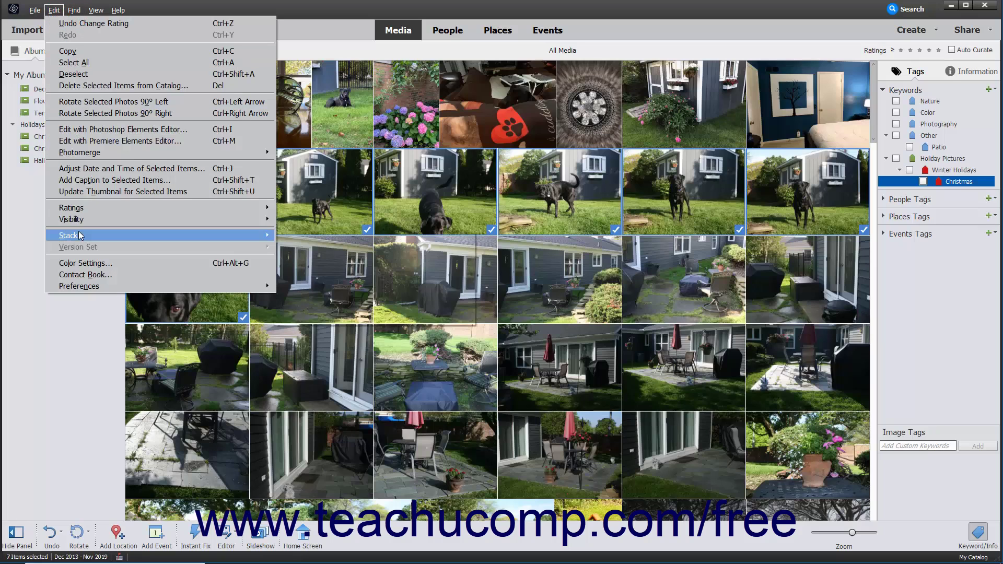
mouse_move(109, 237)
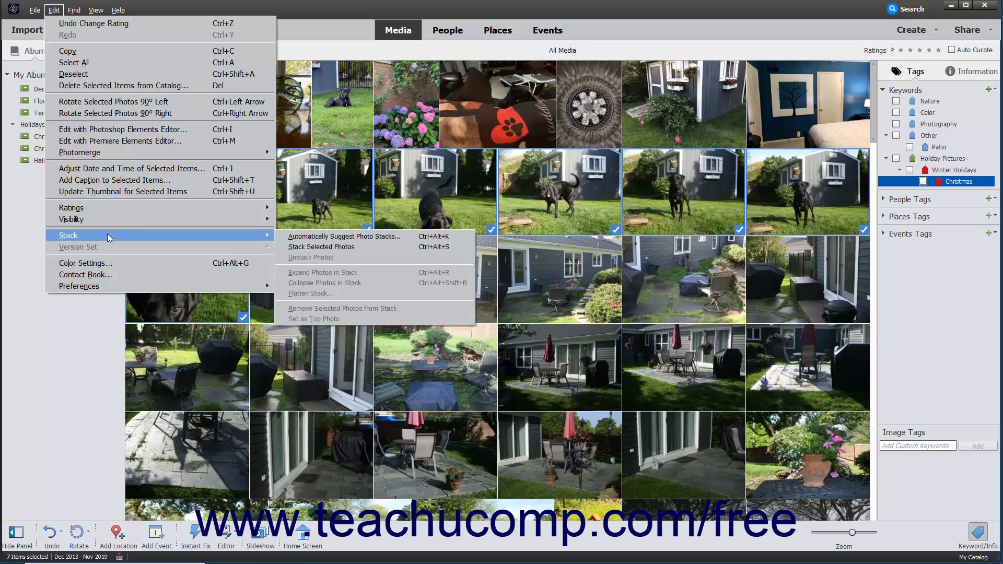
left_click(300, 247)
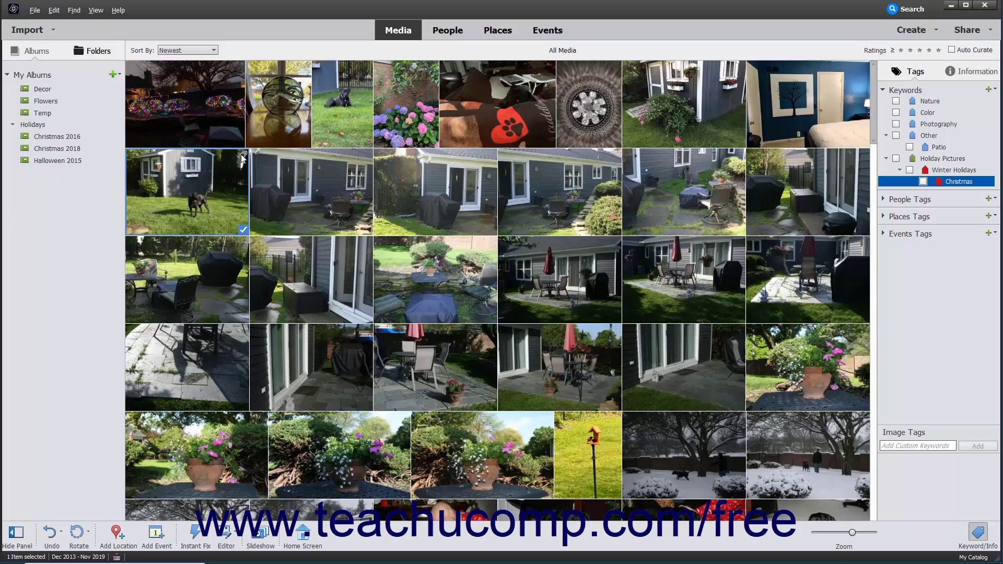
Step: Switch the grid to Details view, deselect everything, and collapse the expanded dog stack to one thumbnail
left_click(99, 12)
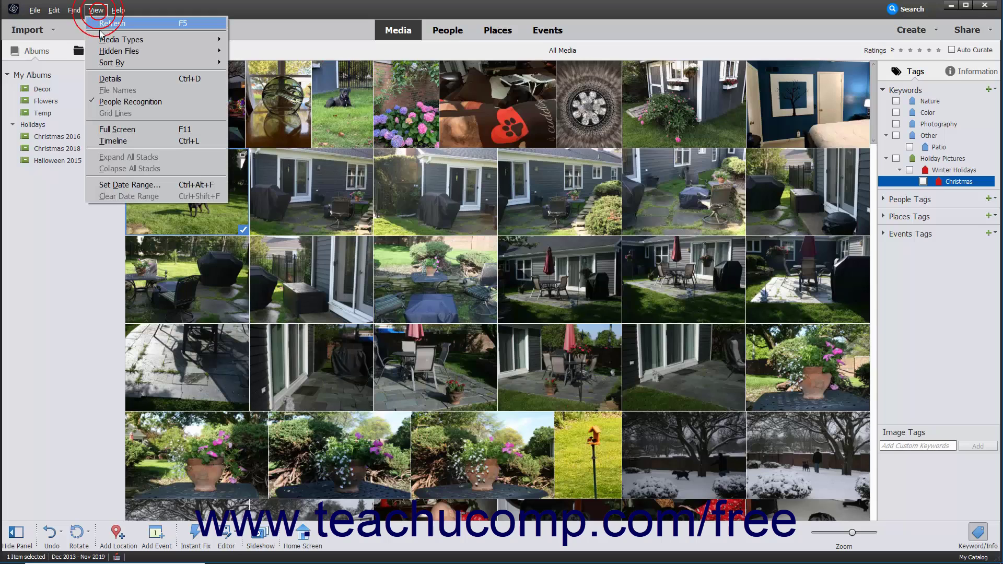
left_click(105, 81)
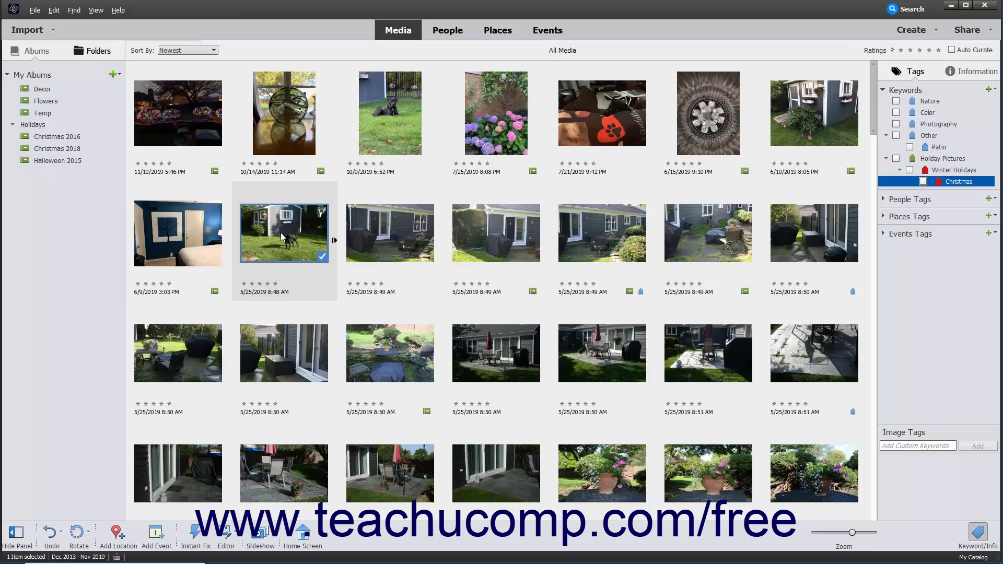
left_click(333, 242)
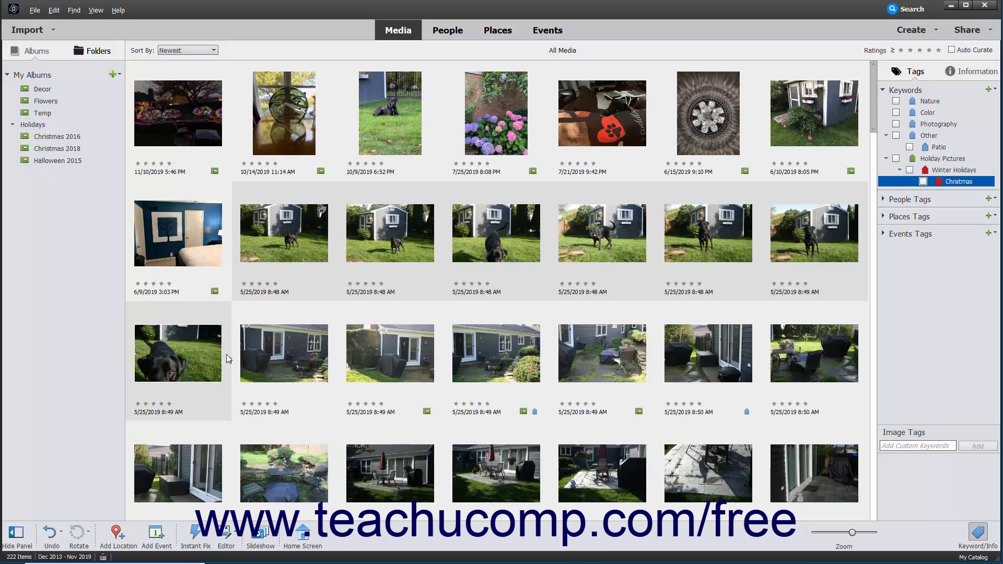
left_click(228, 360)
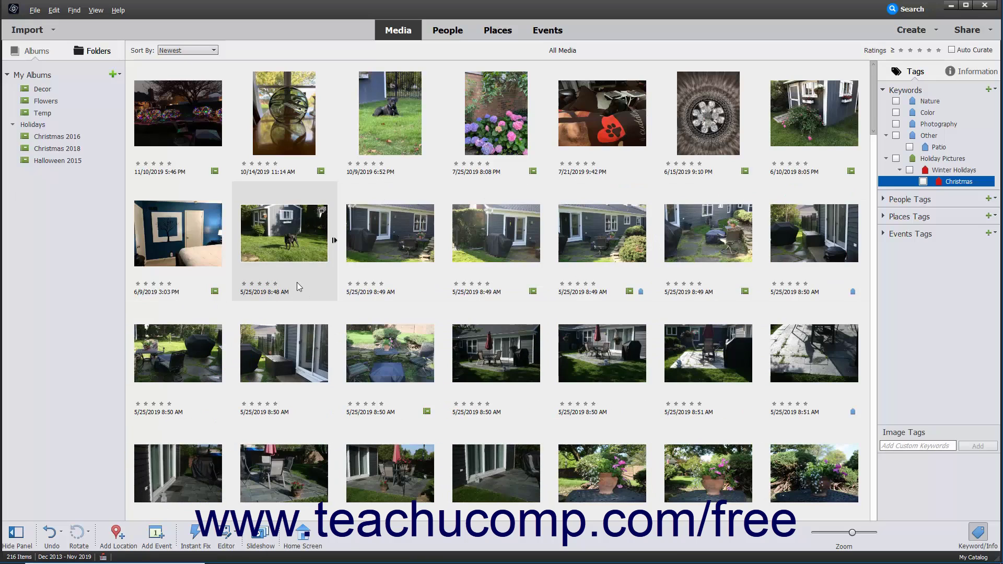
Step: Expand the dog stack with Expand Photos in Stack, collapse it, then expand it again
left_click(262, 243)
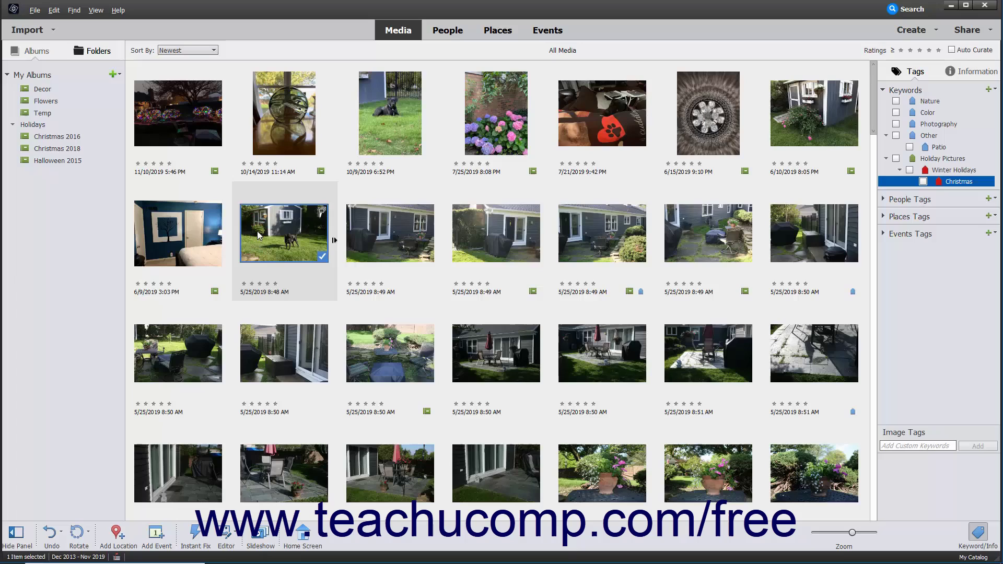
left_click(53, 10)
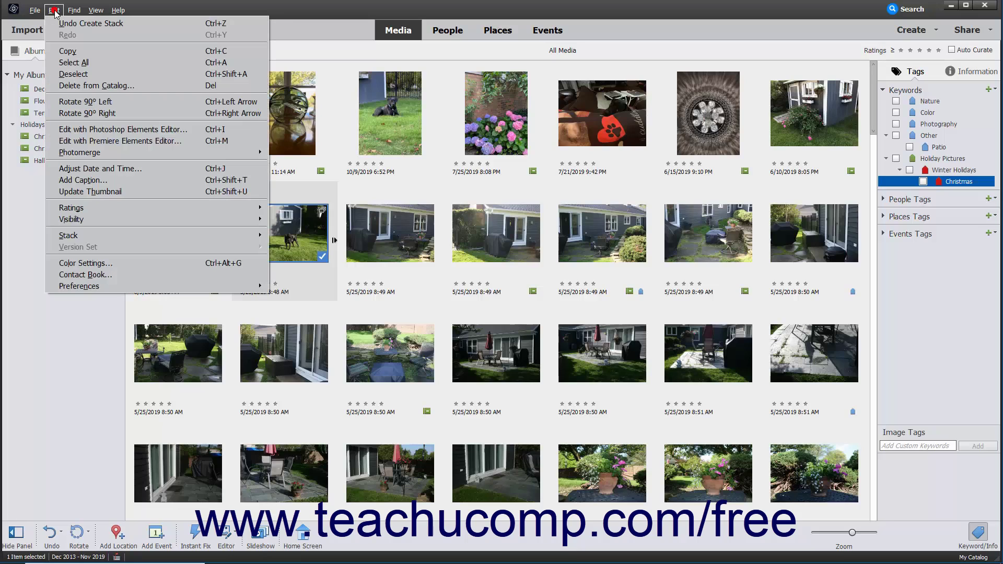
mouse_move(110, 238)
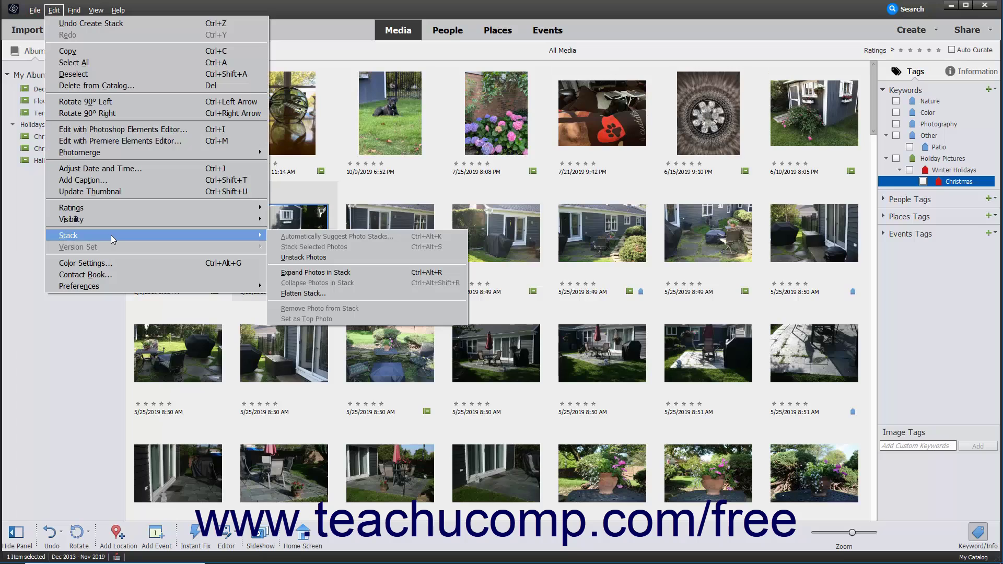
left_click(299, 272)
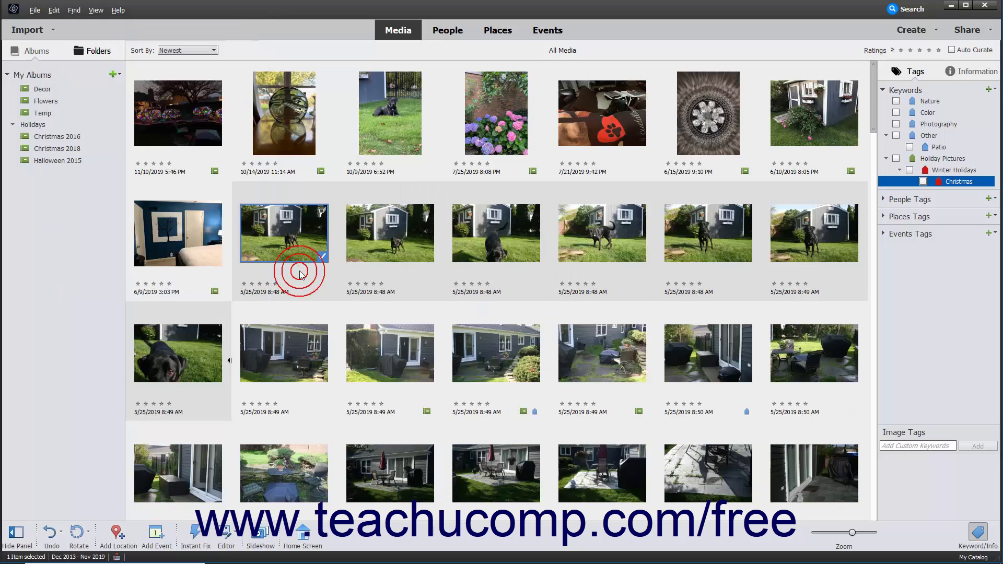
left_click(229, 360)
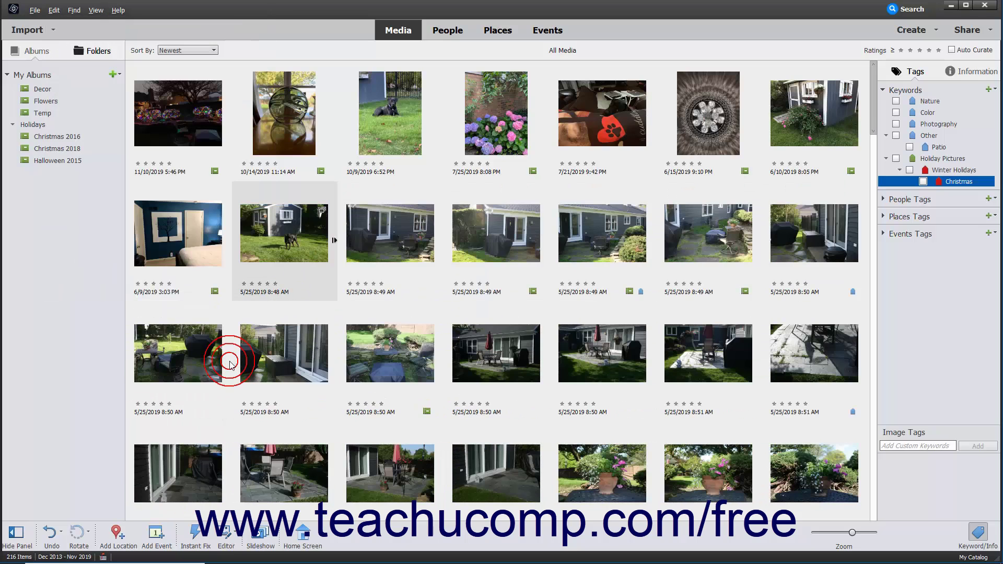
left_click(334, 241)
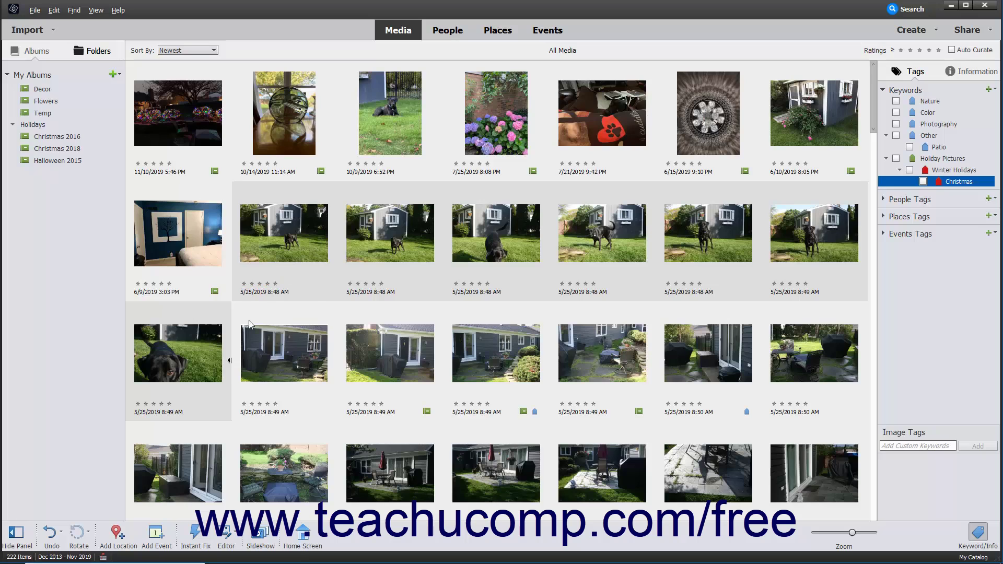
Step: Set the black dog face close-up as the stack's top photo via Edit > Stack > Set as Top Photo
left_click(194, 350)
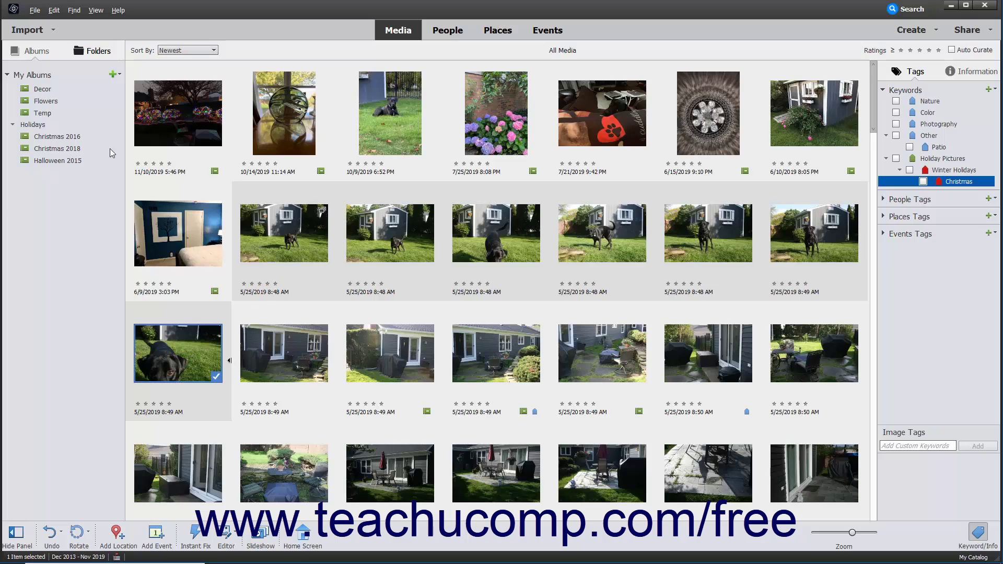
left_click(54, 11)
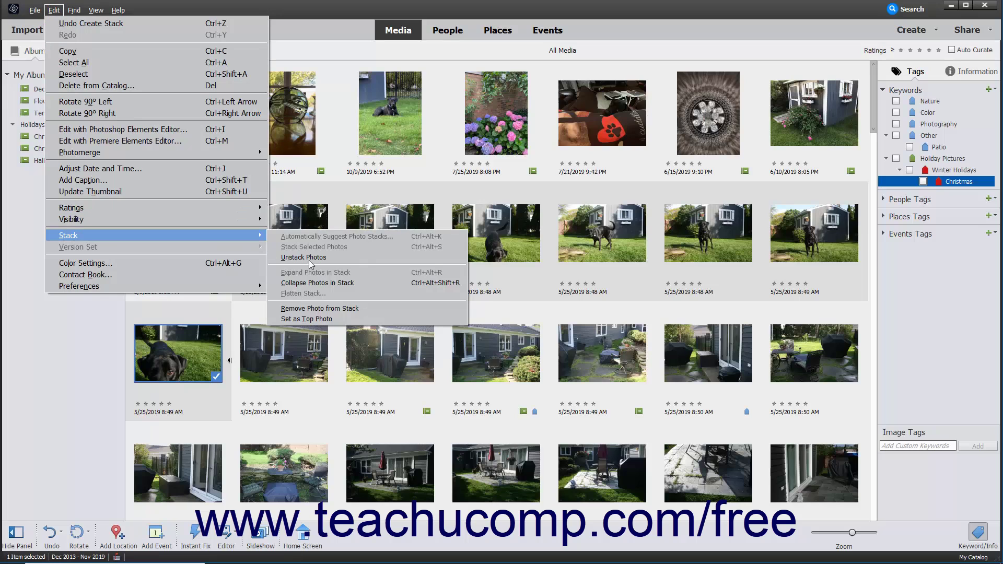
left_click(304, 319)
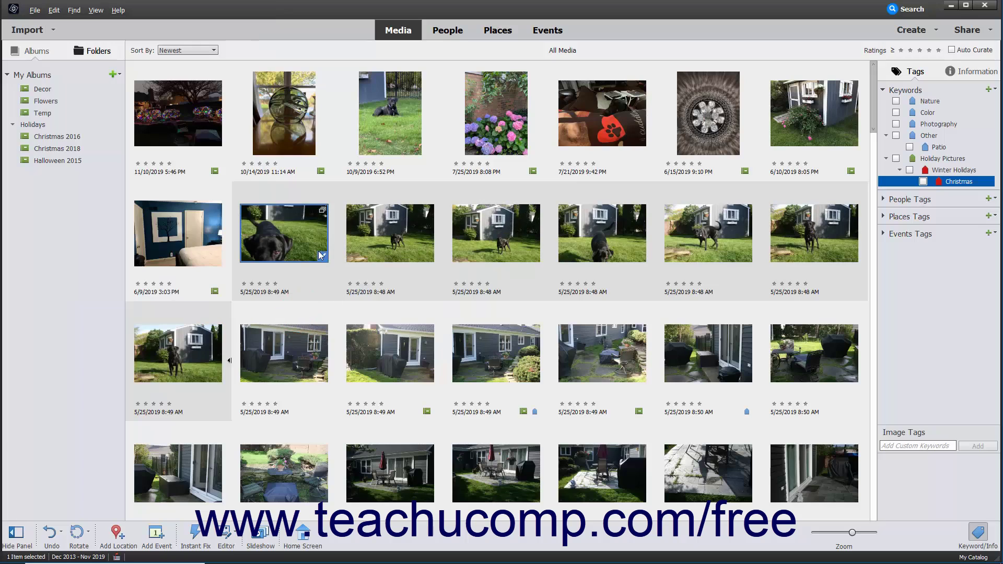
Step: Remove the black dog close-up from the stack with Edit > Stack > Remove Photo from Stack
left_click(300, 235, "ctrl")
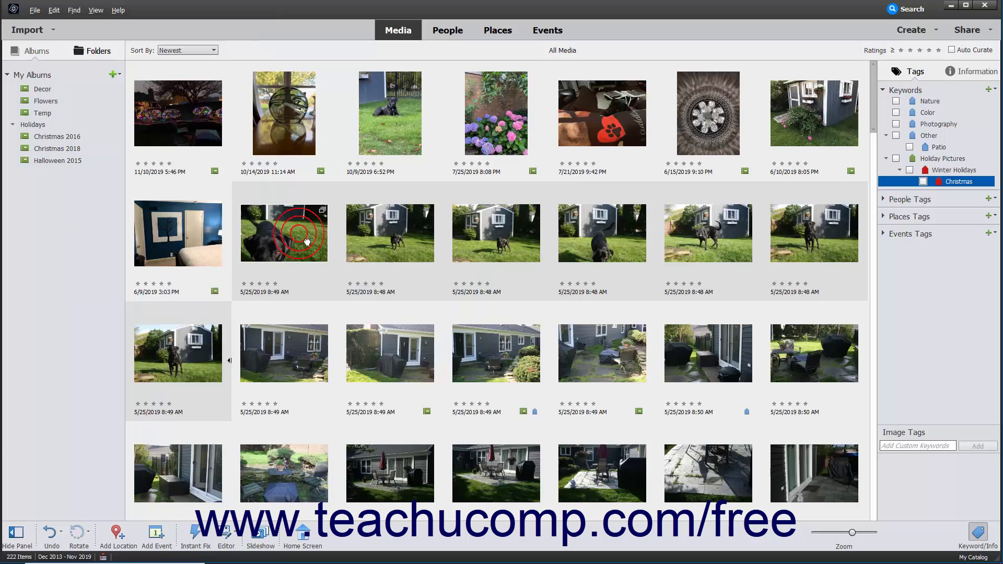
left_click(307, 241)
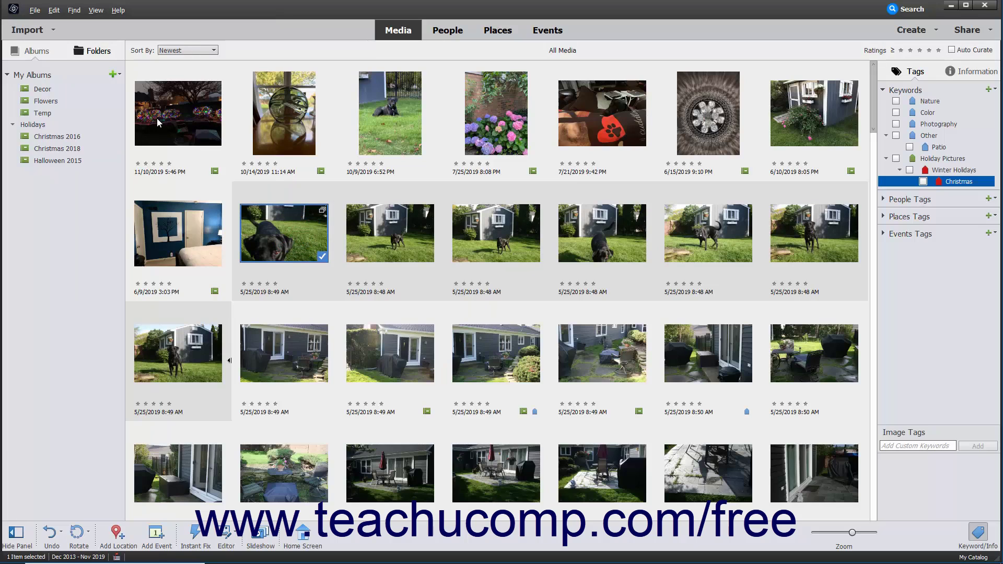
left_click(54, 10)
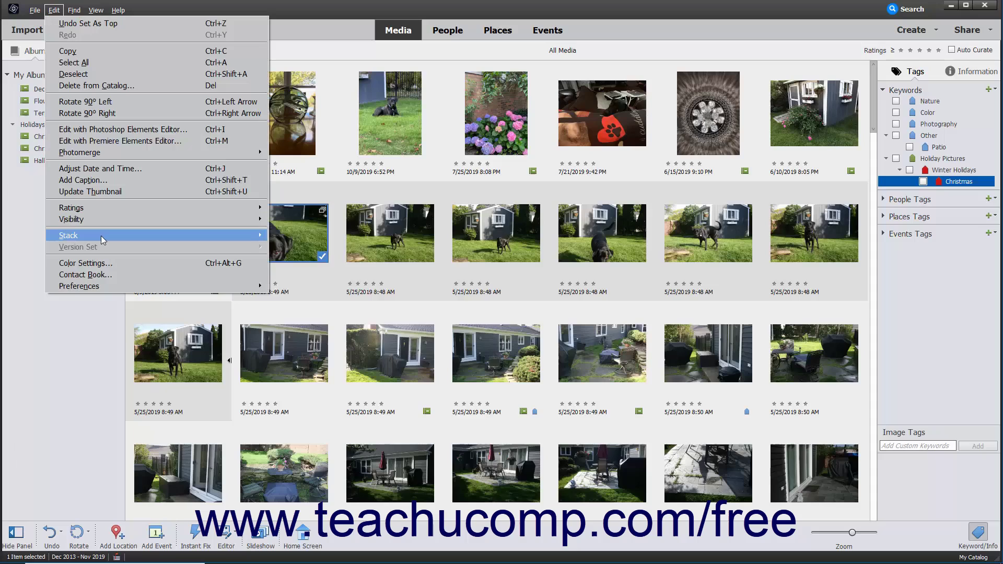
mouse_move(101, 237)
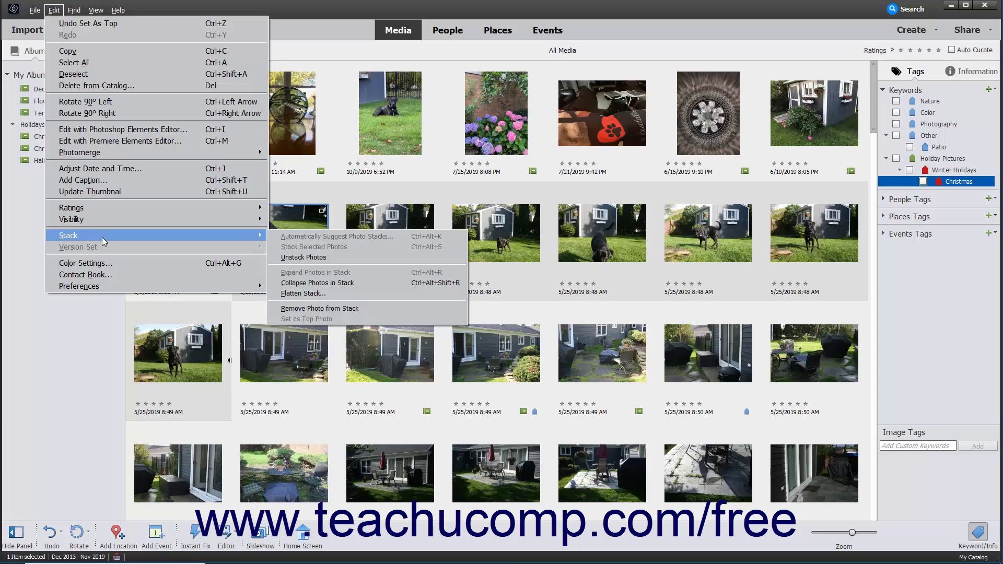
left_click(332, 309)
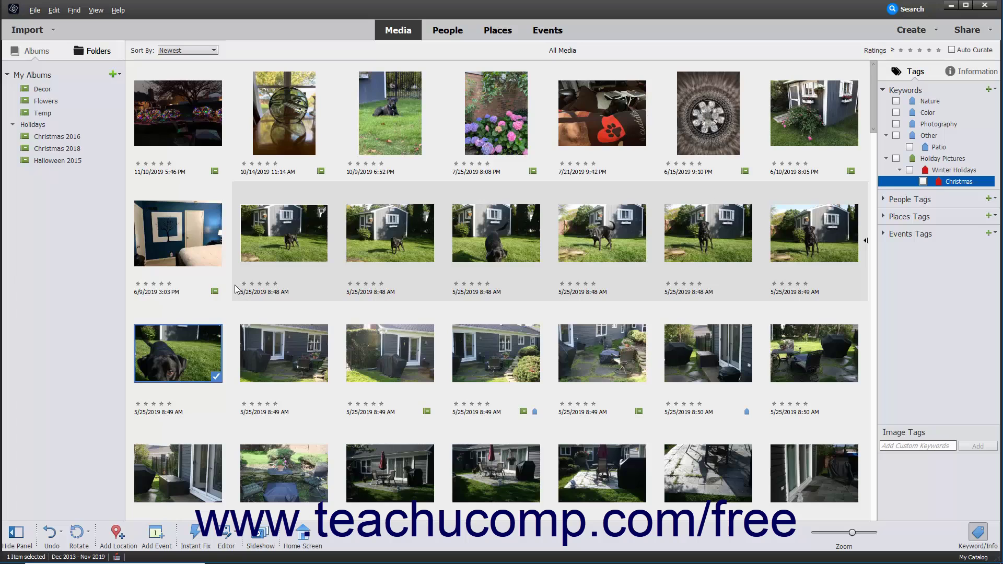
Step: Select all 222 catalog items and run Edit > Stack > Automatically Suggest Photo Stacks
left_click(197, 245)
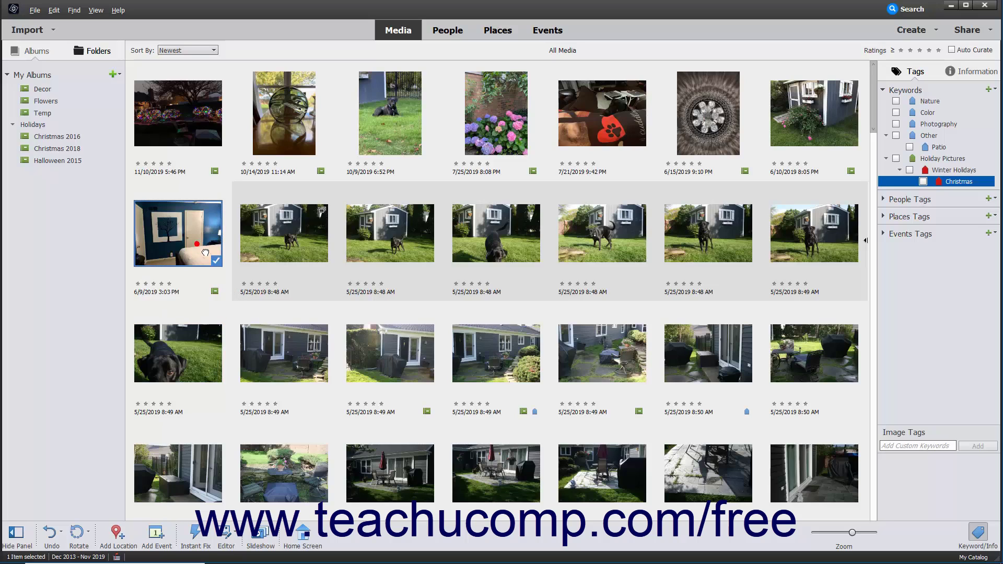
key("ctrl+a")
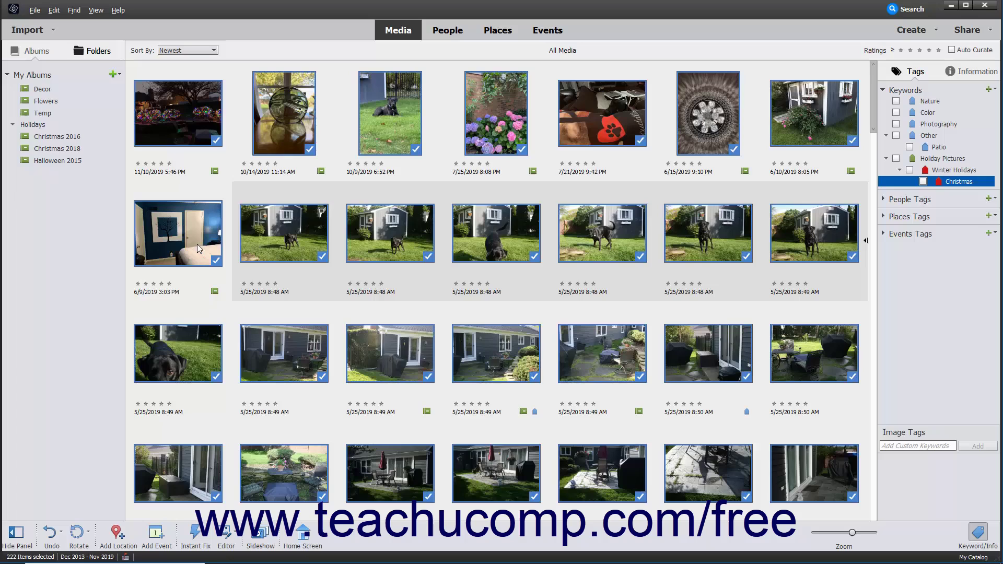
left_click(54, 10)
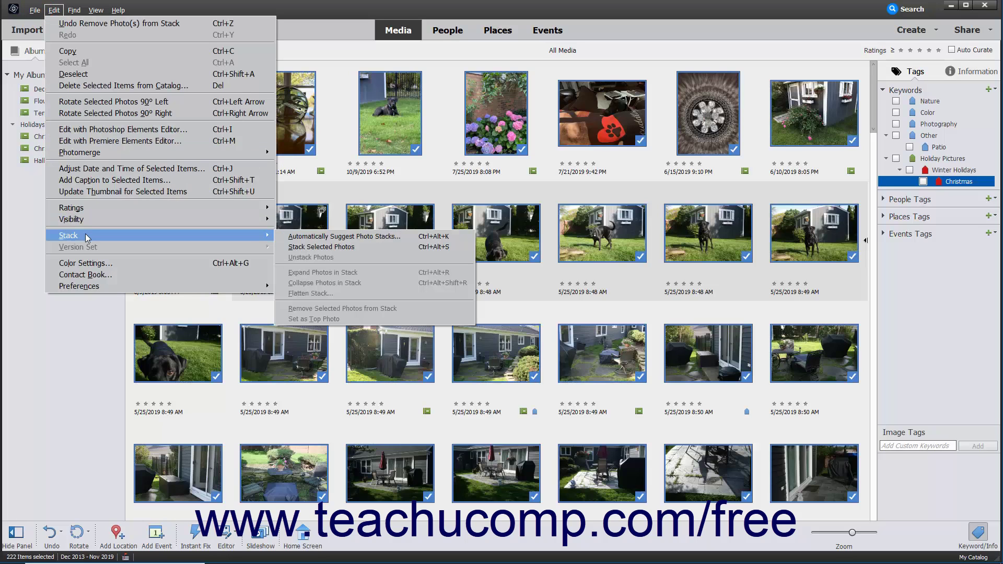
left_click(302, 238)
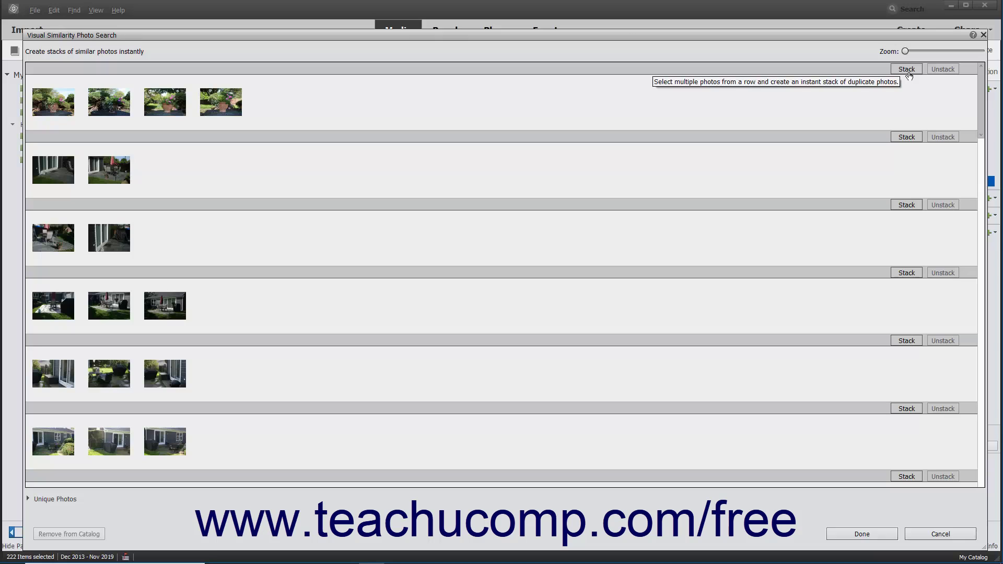
Step: Stack the first row of four garden patio photos in Visual Similarity Photo Search and finish with Done
left_click(907, 70)
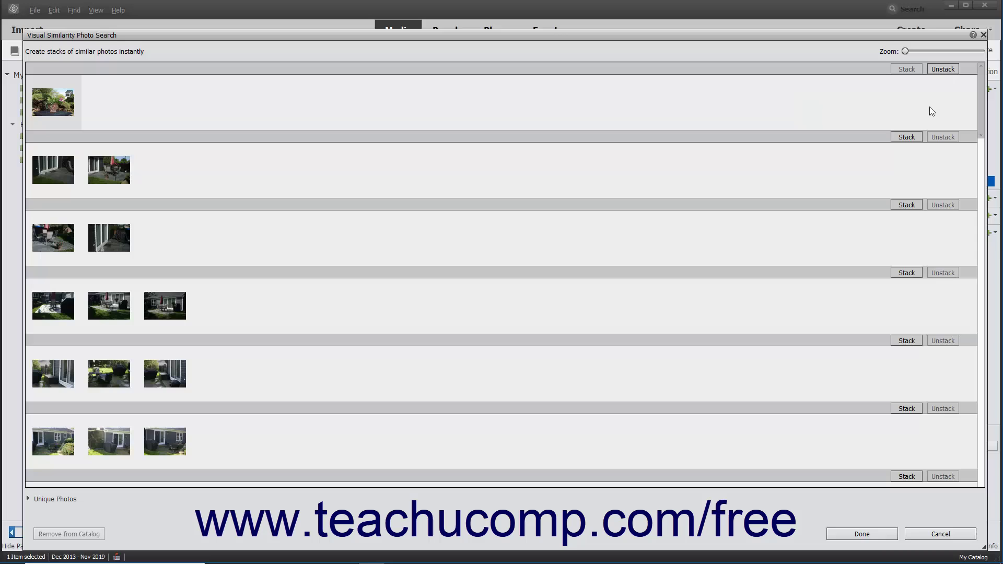
left_click(861, 535)
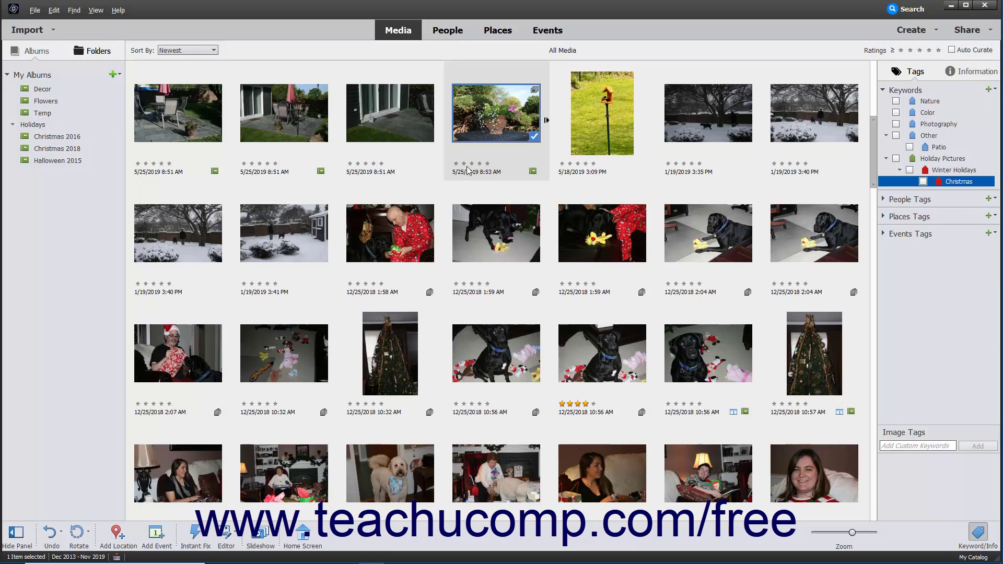
Step: Unstack the garden patio photos with Edit > Stack > Unstack Photos
left_click(54, 9)
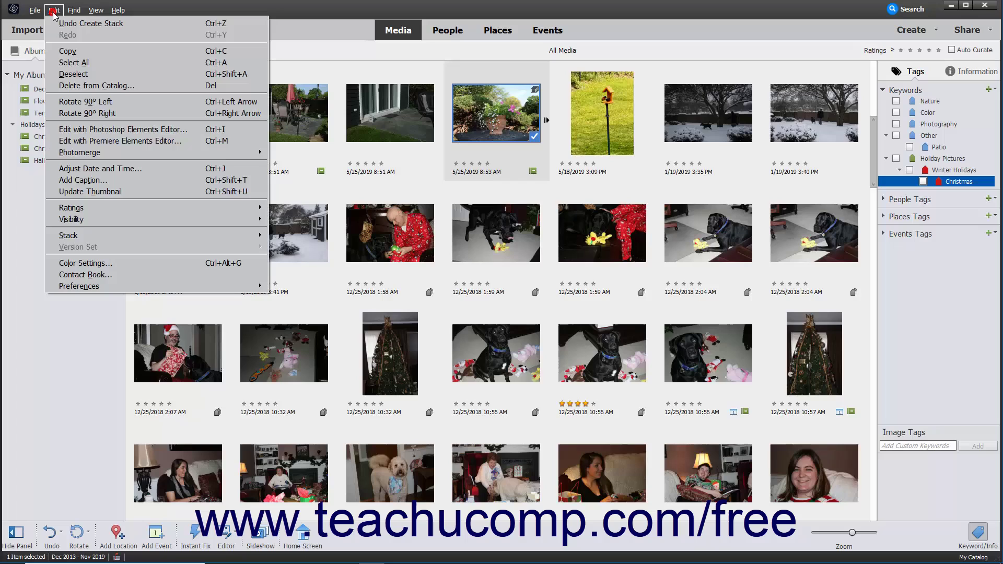
mouse_move(103, 242)
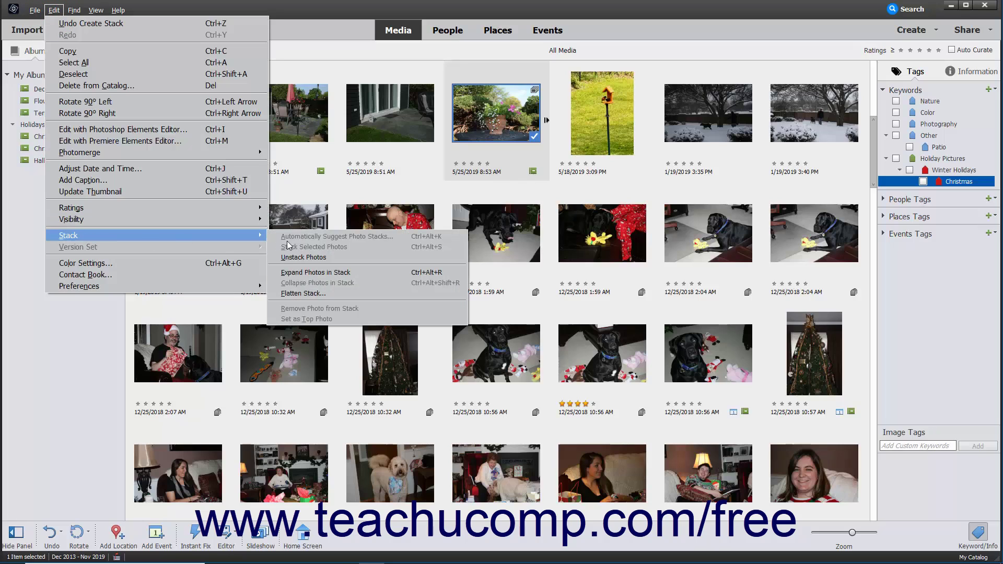
left_click(319, 258)
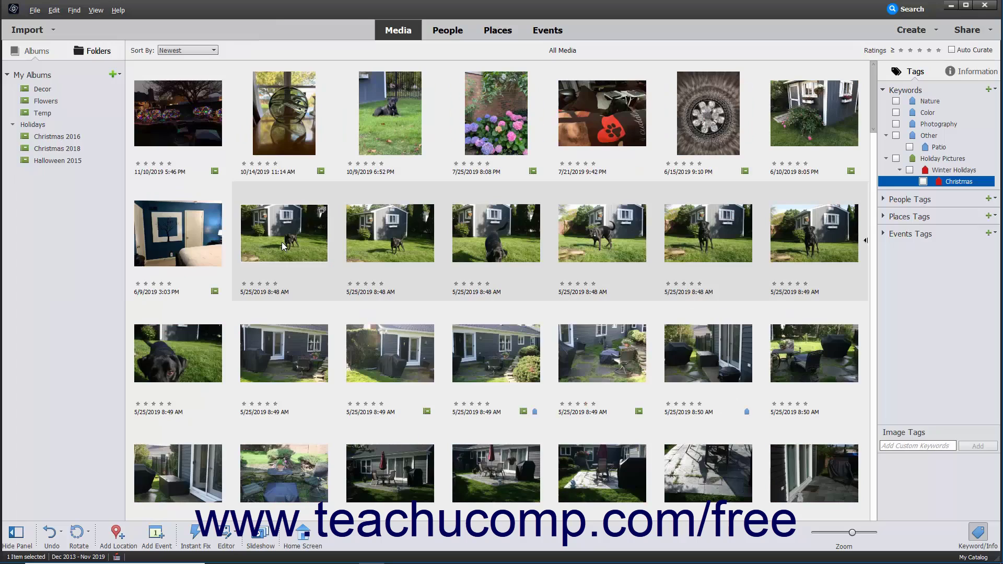
Step: Collapse the dog photos back into one stack thumbnail and select that stack
left_click(282, 243)
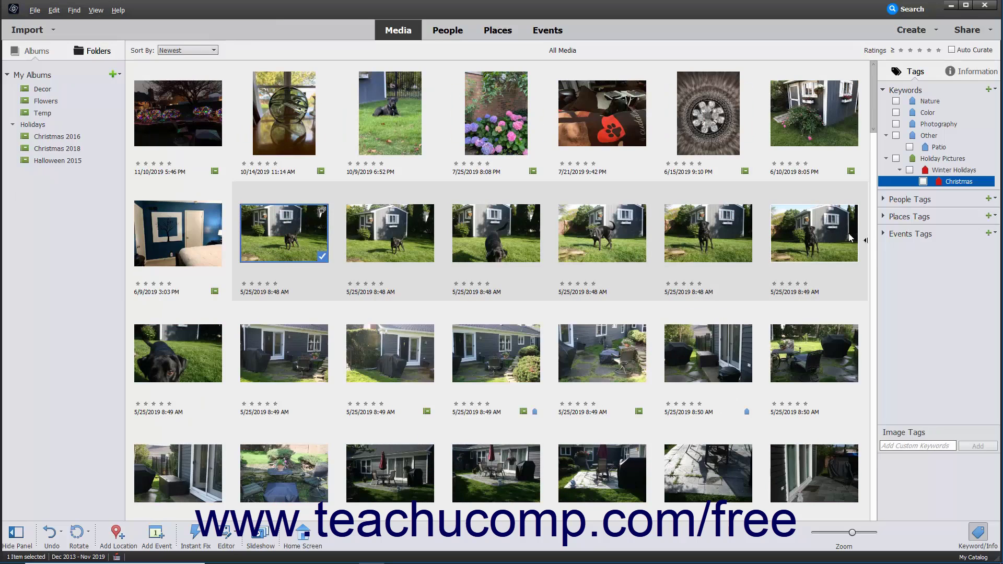
left_click(866, 240)
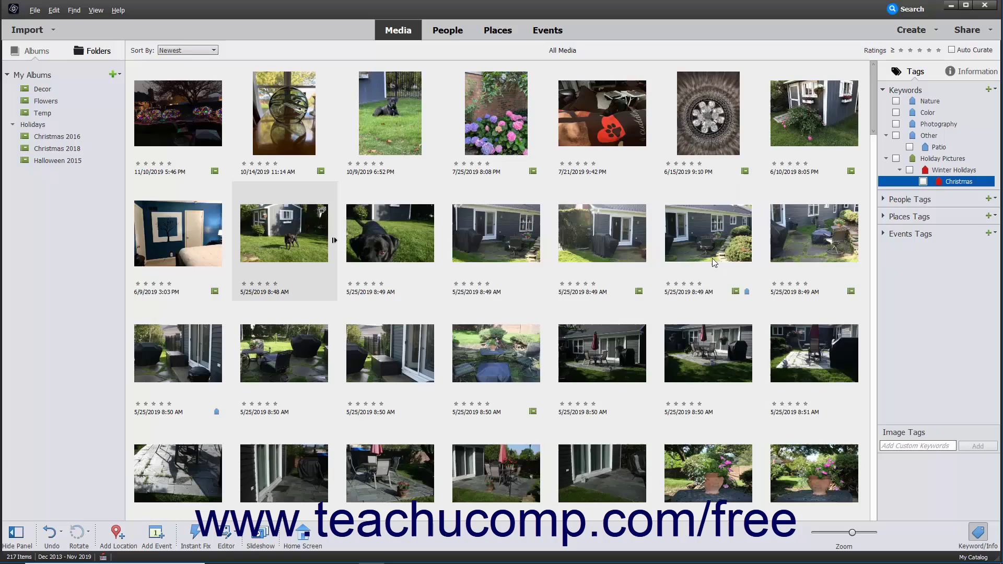
left_click(269, 233)
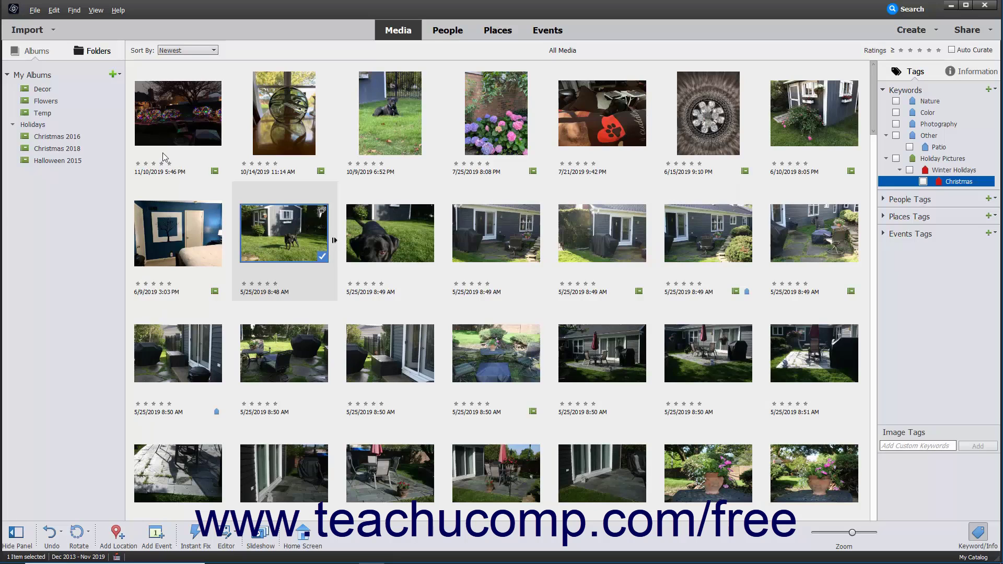
Step: Choose Flatten Stack for the dog stack, leaving 'Also delete photos from the hard disk' unchecked
left_click(58, 11)
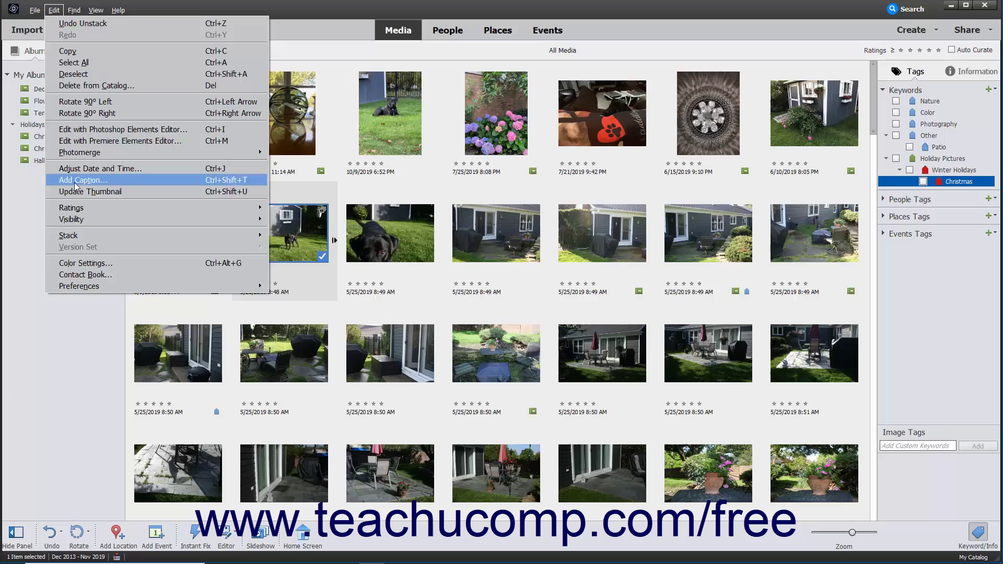
mouse_move(212, 238)
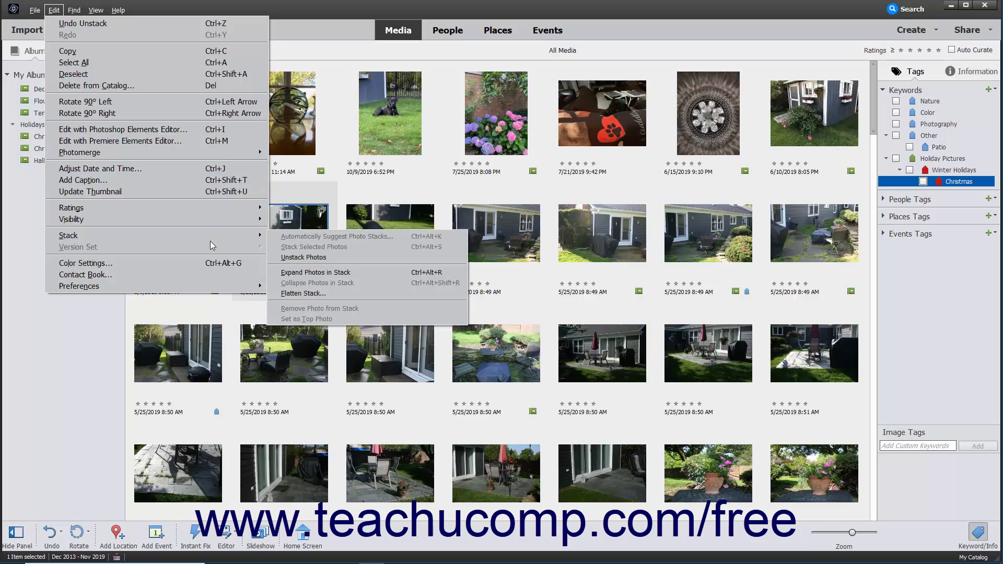
left_click(317, 296)
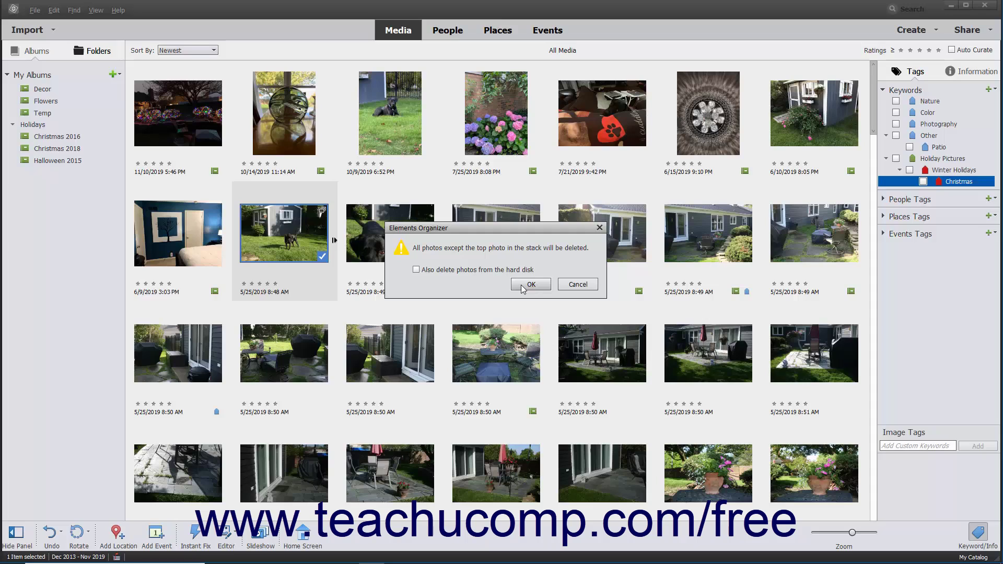
left_click(464, 271)
left_click(442, 269)
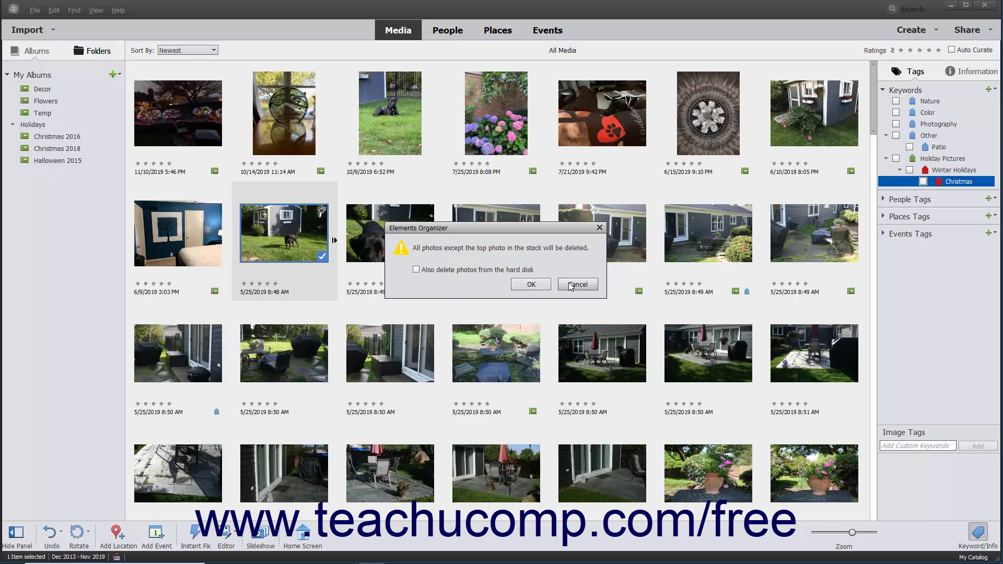